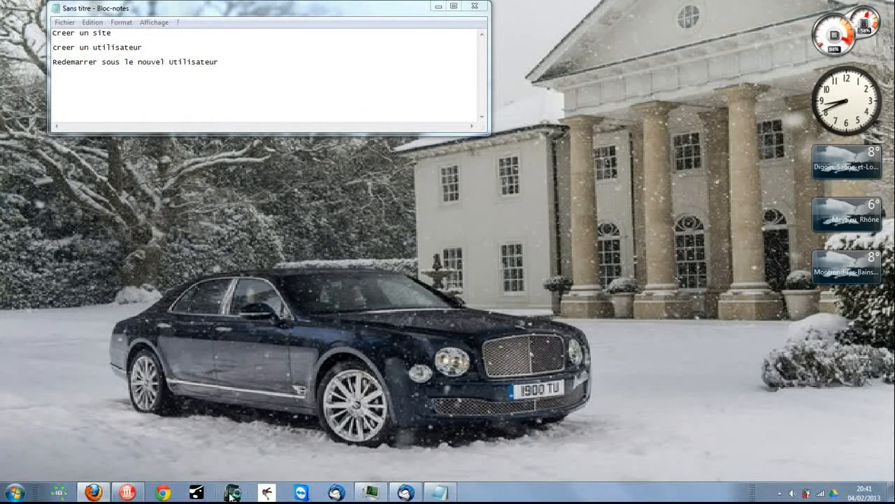
Restore the Vulcain Logistique window from the taskbar
left_click(231, 494)
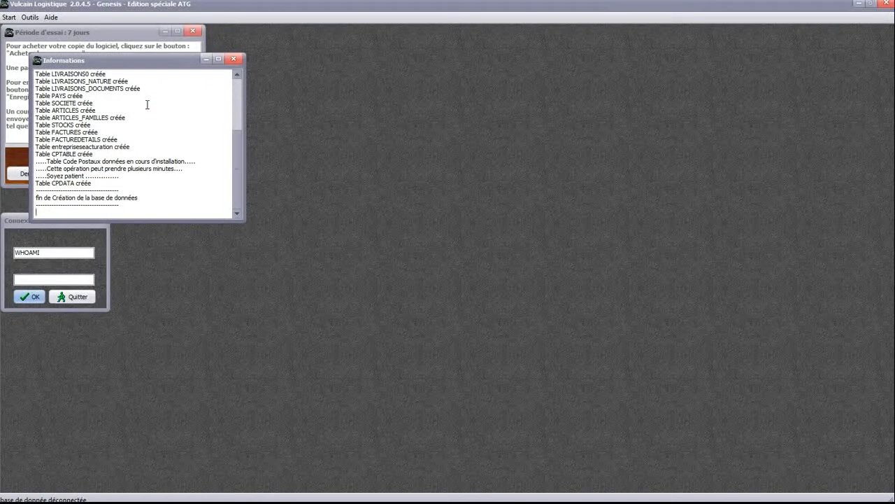
Close the table-creation log and log in with the account password
left_click(234, 60)
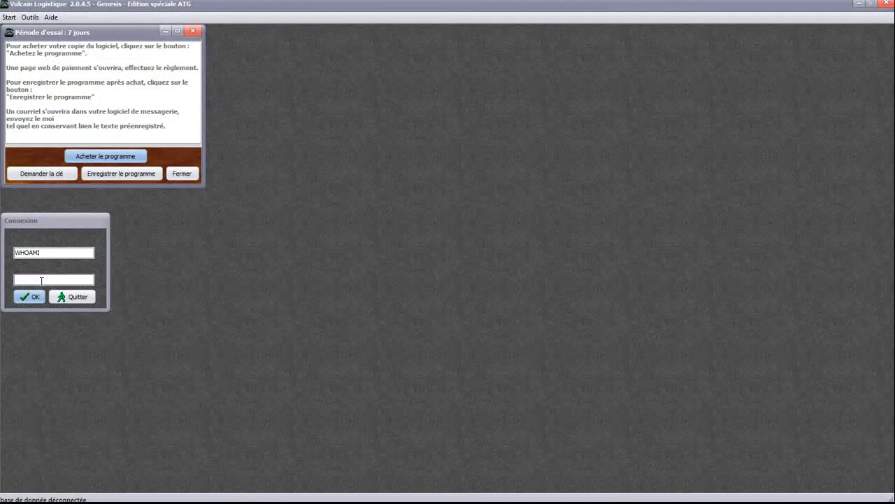
left_click(41, 280)
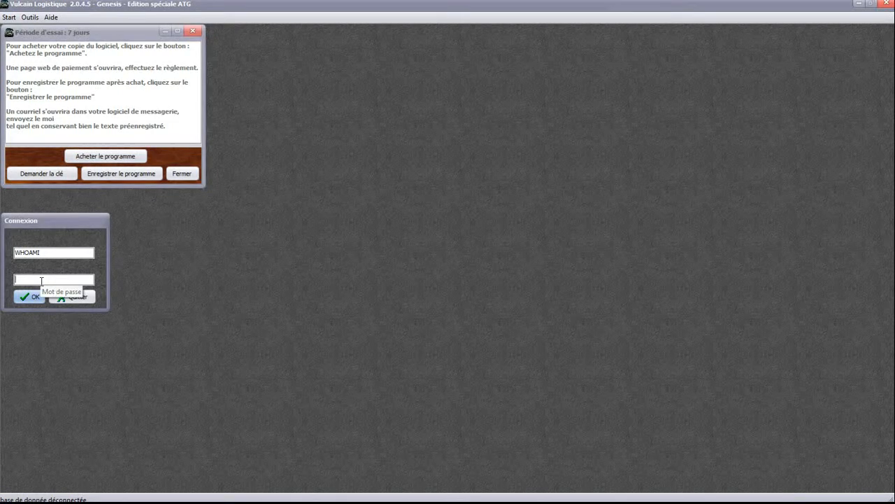
type("******")
left_click(34, 297)
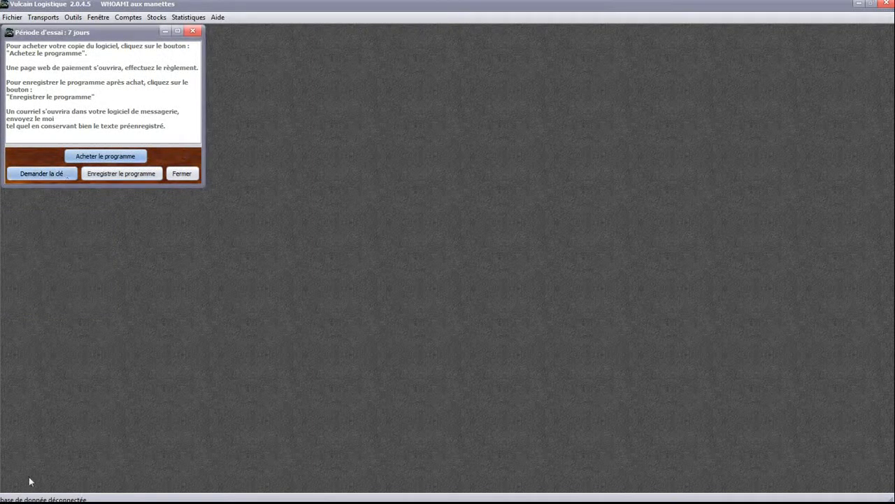
mouse_move(29, 494)
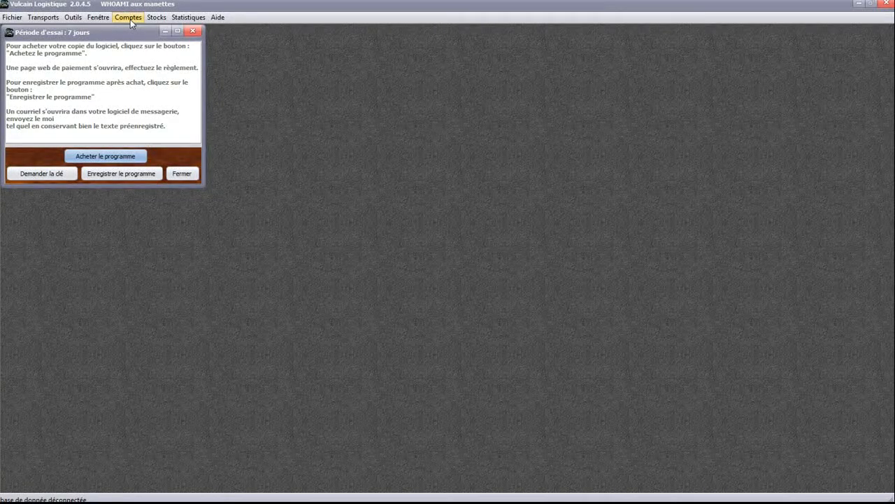
Start a new record from Comptes > Sites and enter the site name 'alheiredudejuner'
left_click(131, 23)
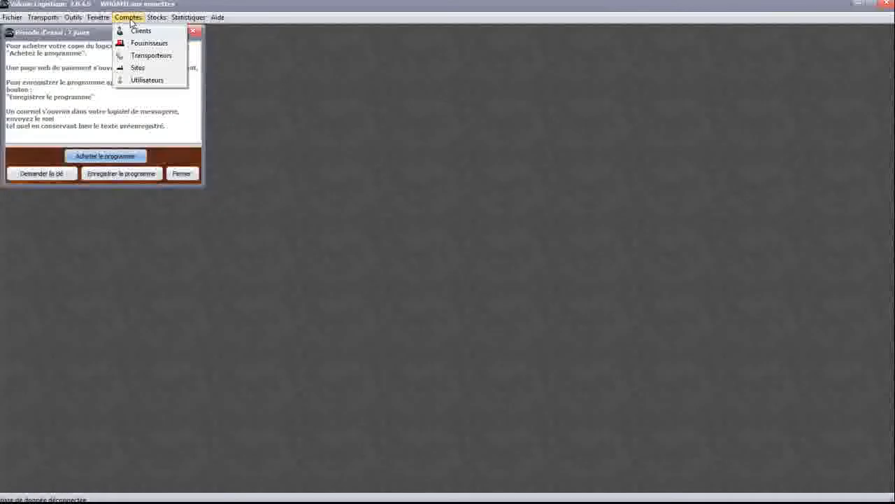
left_click(135, 67)
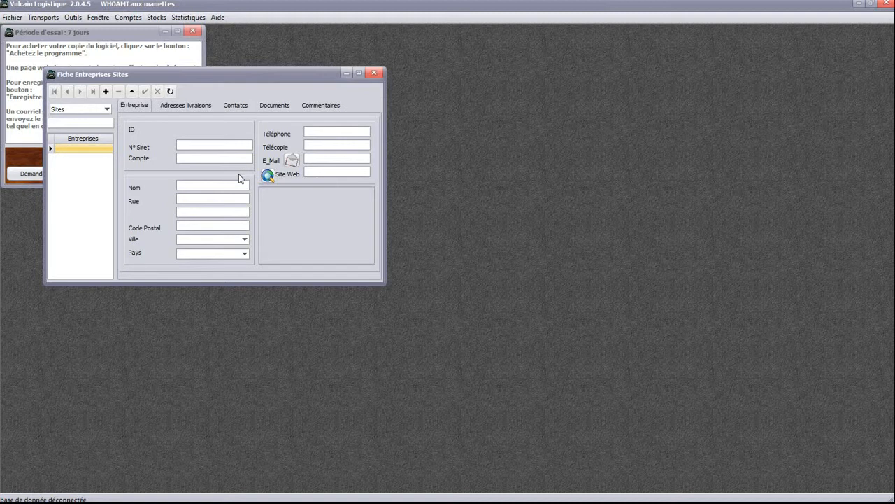
left_click(213, 185)
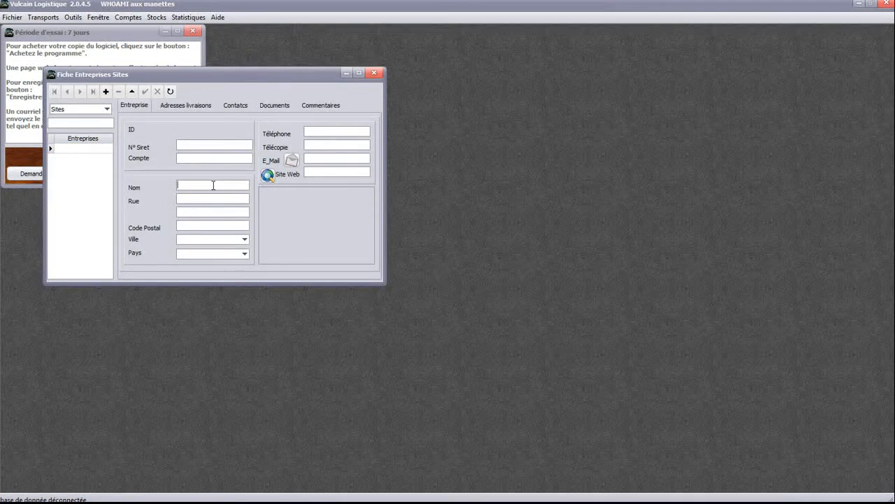
type("alhei")
type("redudejuner")
Fill in the site's street and postal code, choose Saint-Priest as city, and open the country list
left_click(205, 200)
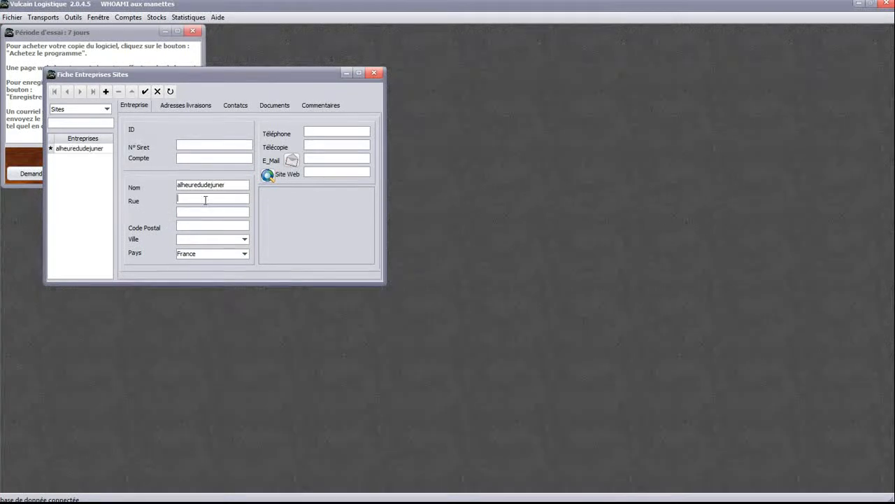
type("rue ")
type("de la")
type(" Paire")
type("69800")
left_click(244, 238)
left_click(213, 253)
key("Tab")
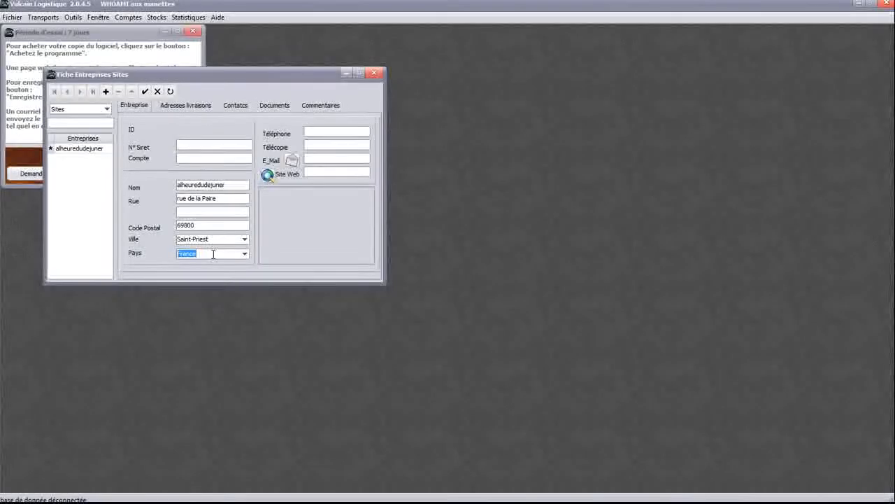
left_click(245, 256)
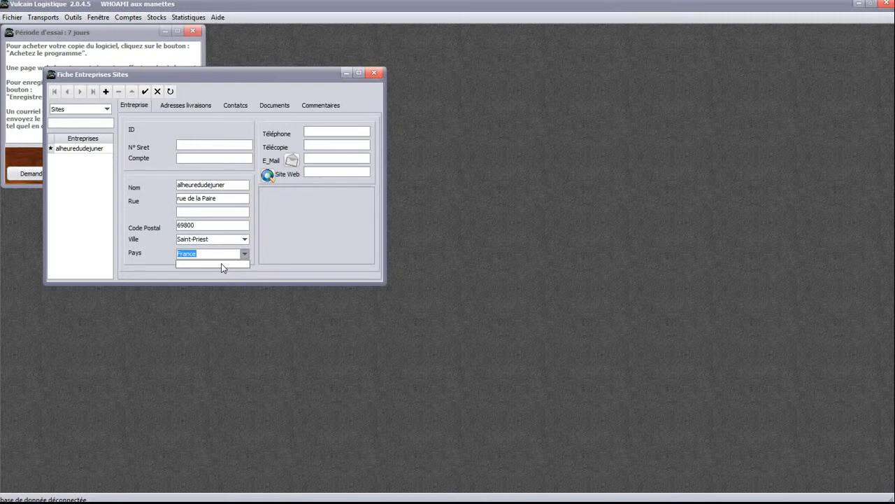
Enter placeholder phone and fax numbers and the site's e-mail address
left_click(220, 257)
left_click(333, 131)
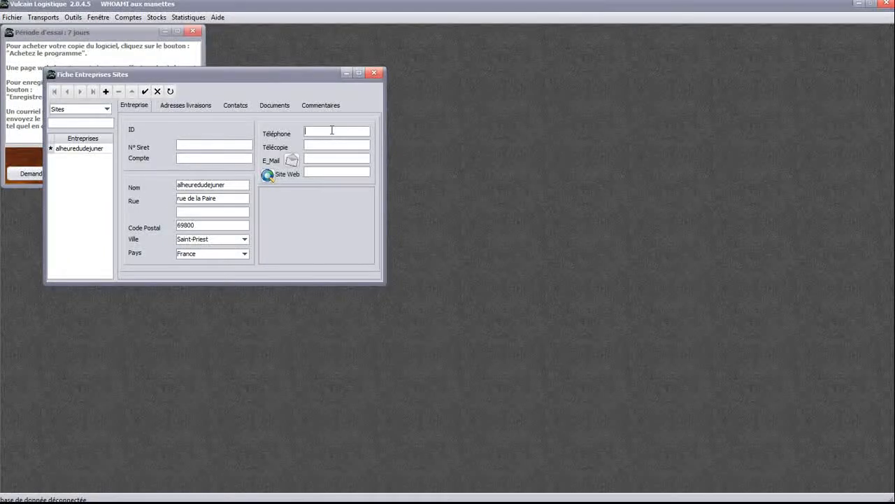
type("aa ")
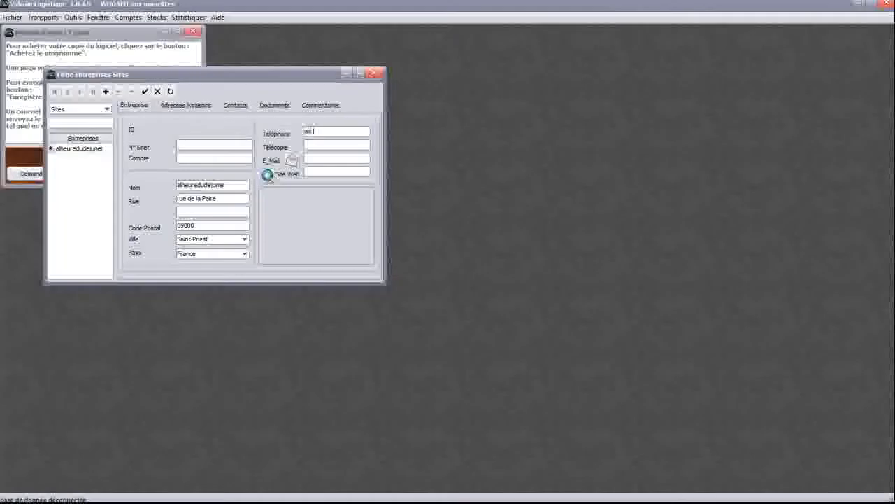
type("aa aa aa aa aa")
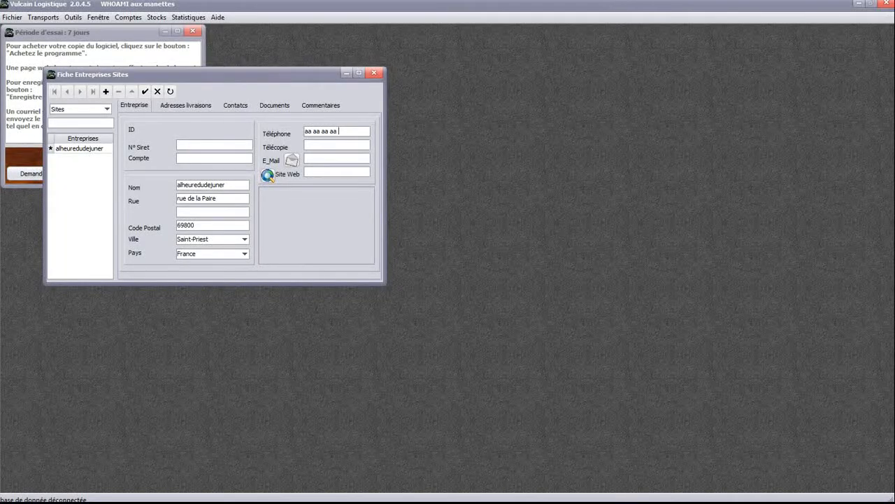
left_click(331, 144)
type("bb bb bb bb bb bb")
left_click(313, 158)
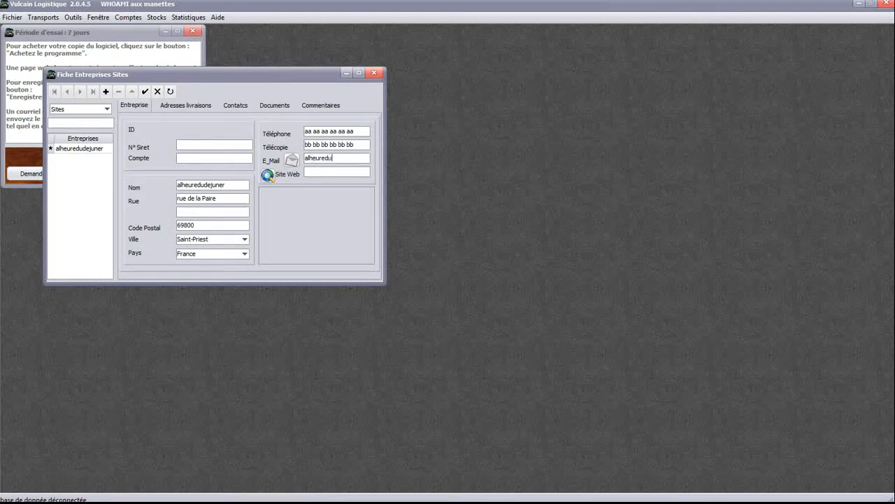
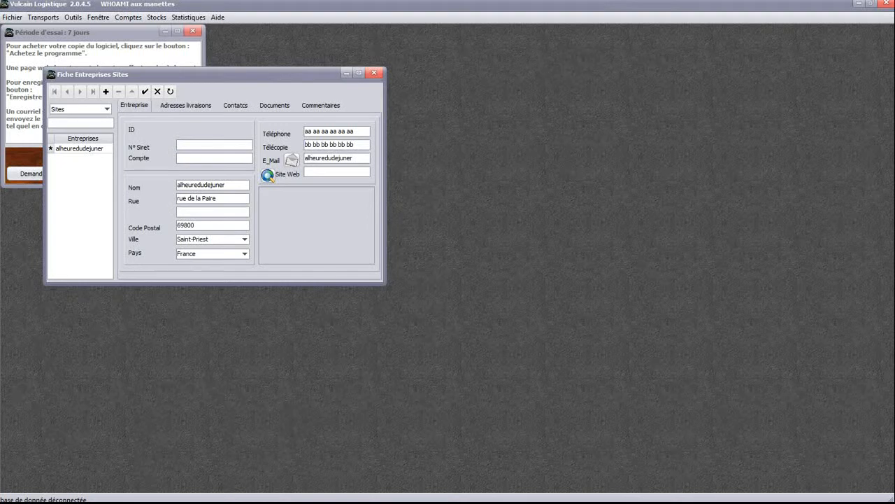
left_click_drag(340, 158, 332, 160)
type("ejeu")
left_click_drag(336, 158, 272, 163)
left_click(316, 172)
type("http://vul")
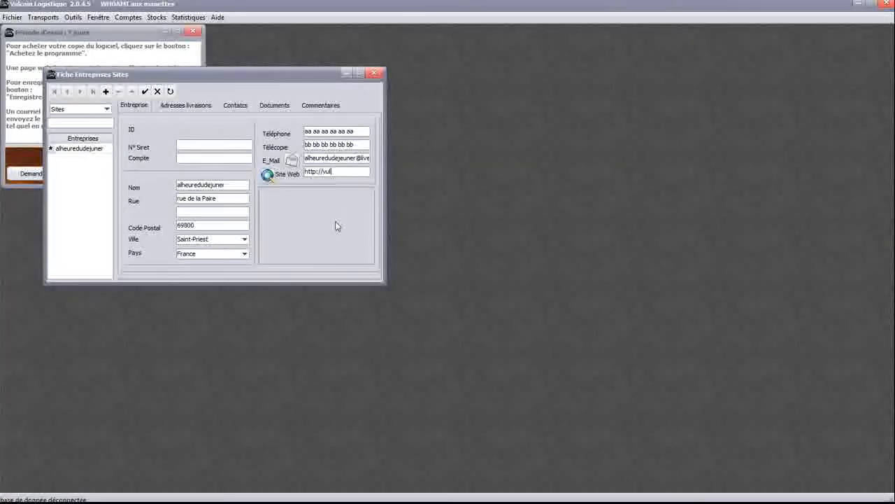
type("cain")
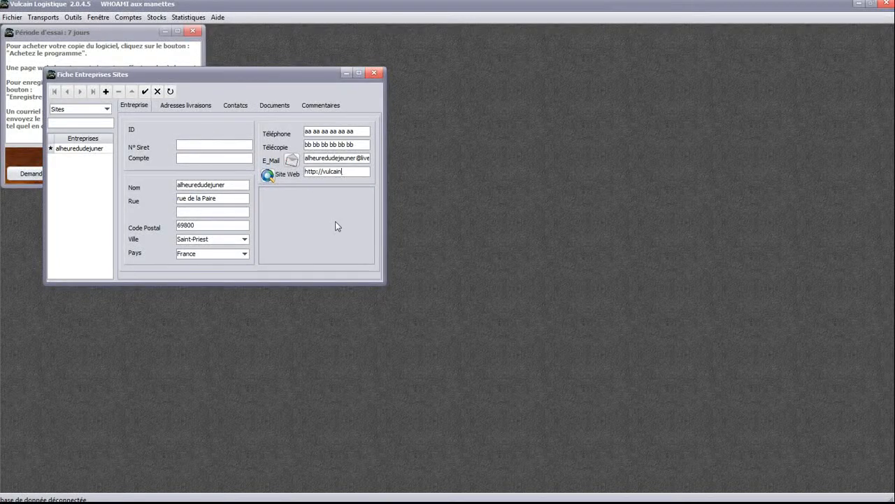
type("_-logistique.")
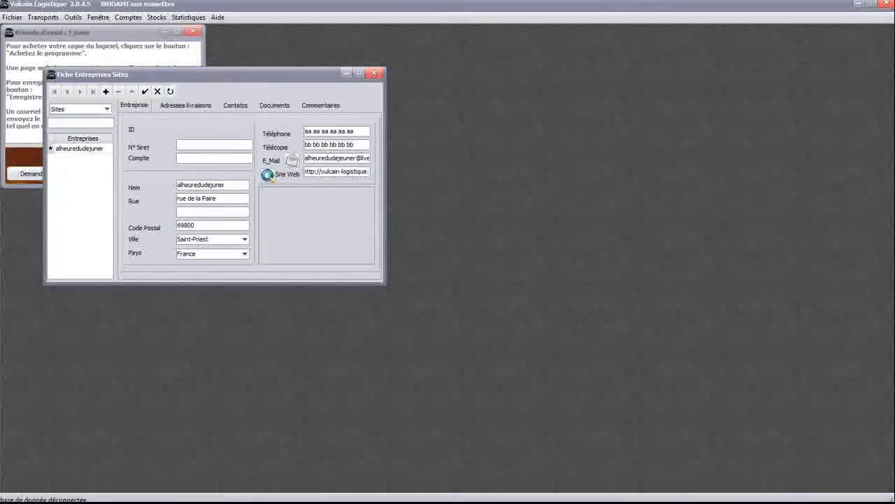
type("fr")
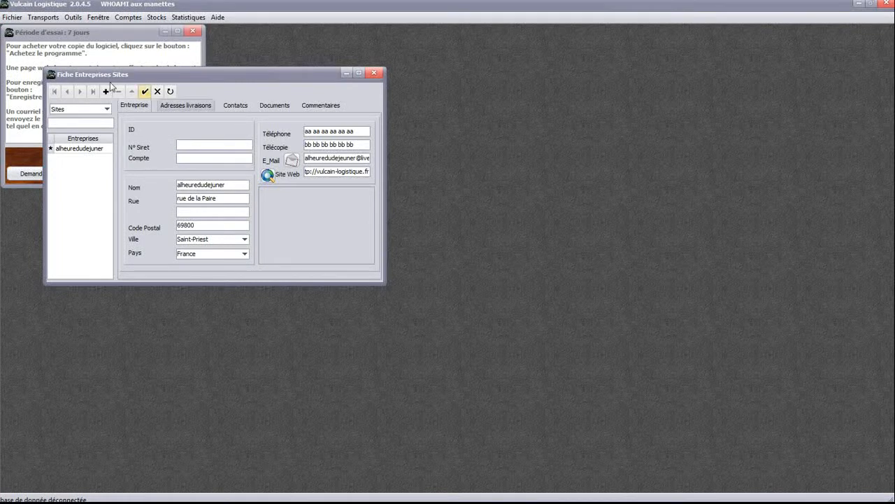
left_click(144, 91)
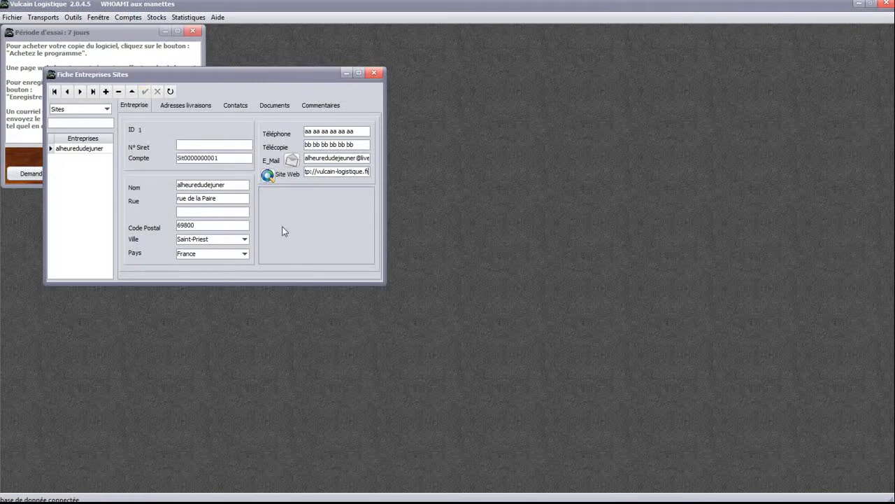
Dismiss the e-mail to the site's address in Windows Live Mail without sending it
left_click(293, 161)
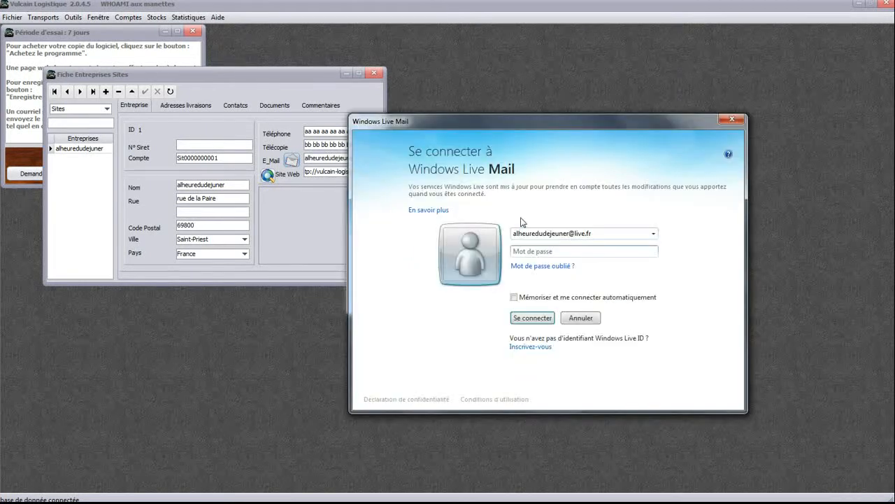
left_click(582, 318)
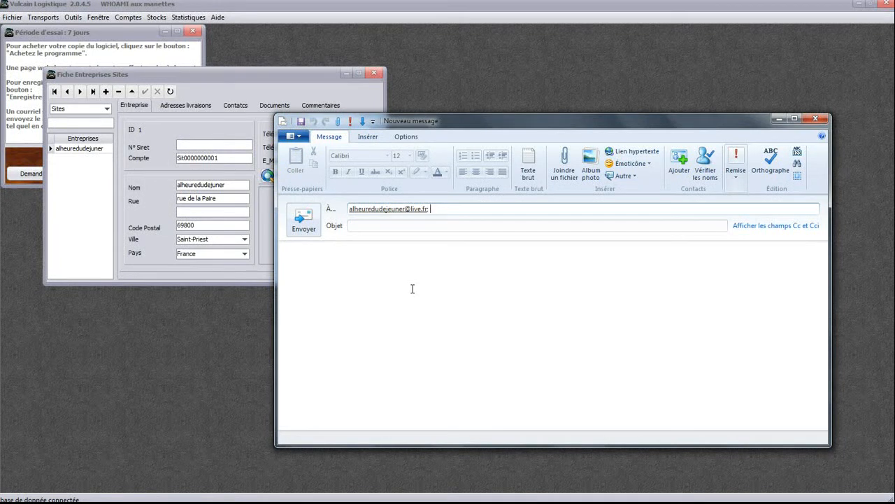
left_click(817, 120)
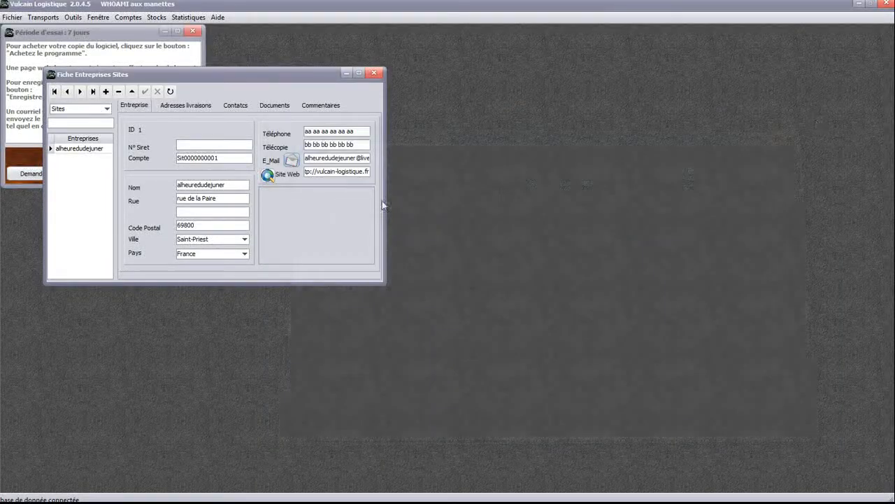
left_click(267, 176)
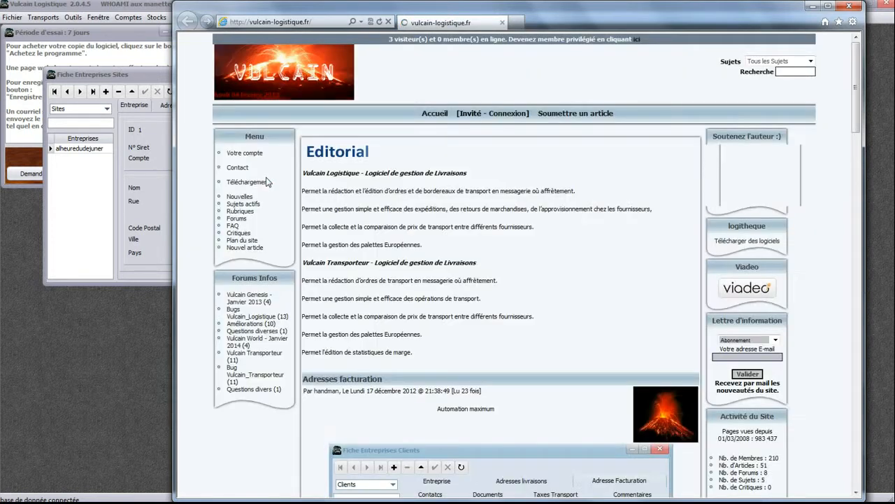
left_click(849, 8)
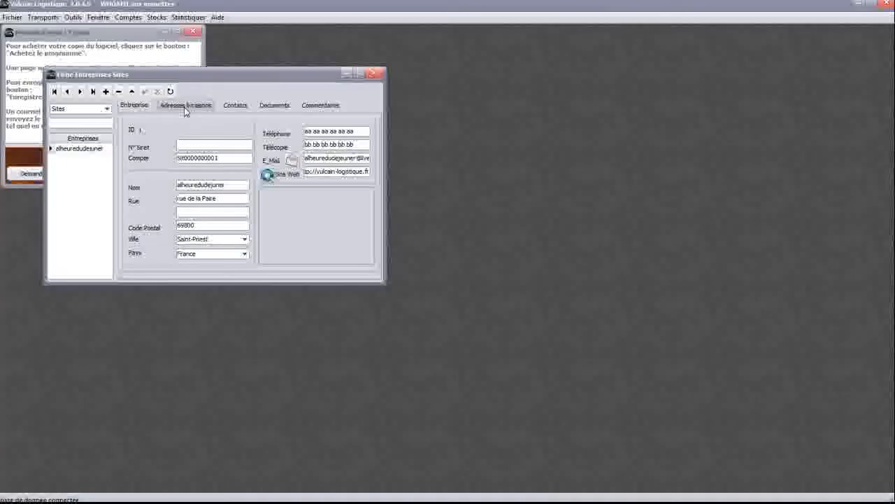
Give the delivery address hours 'de 8h à 12h' and note 'camion hayon + transpalette', then save
left_click(186, 105)
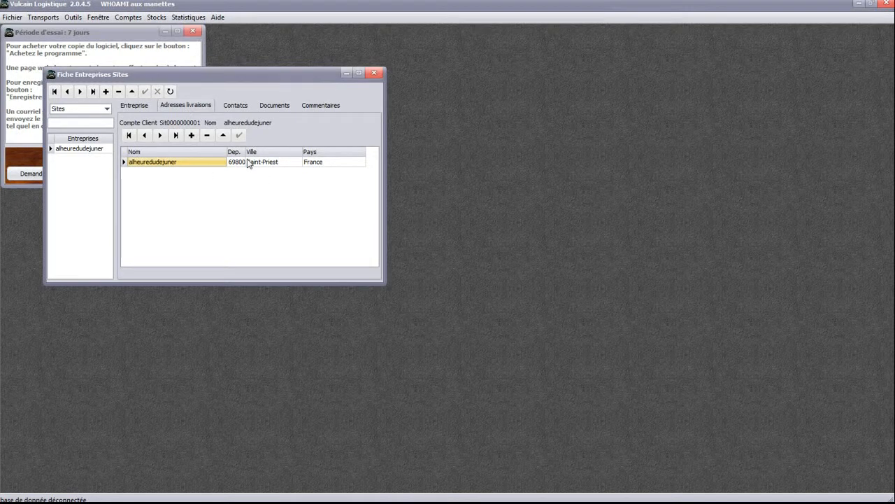
double_click(272, 170)
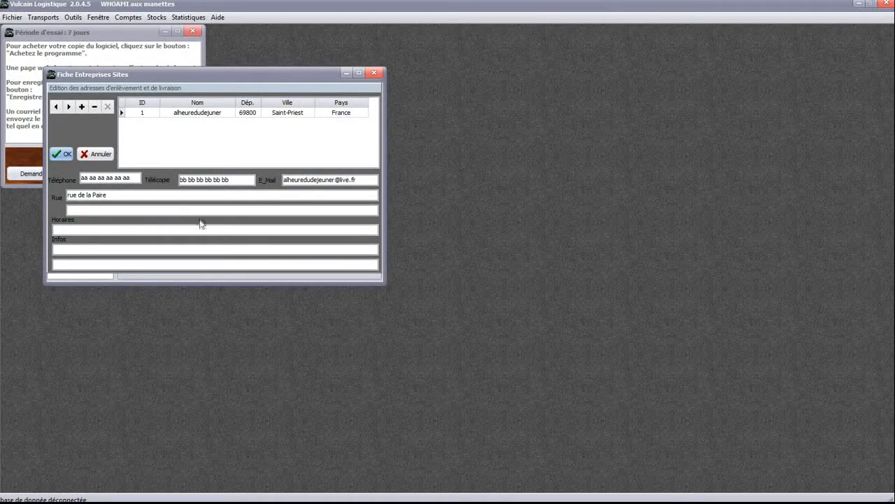
left_click(142, 229)
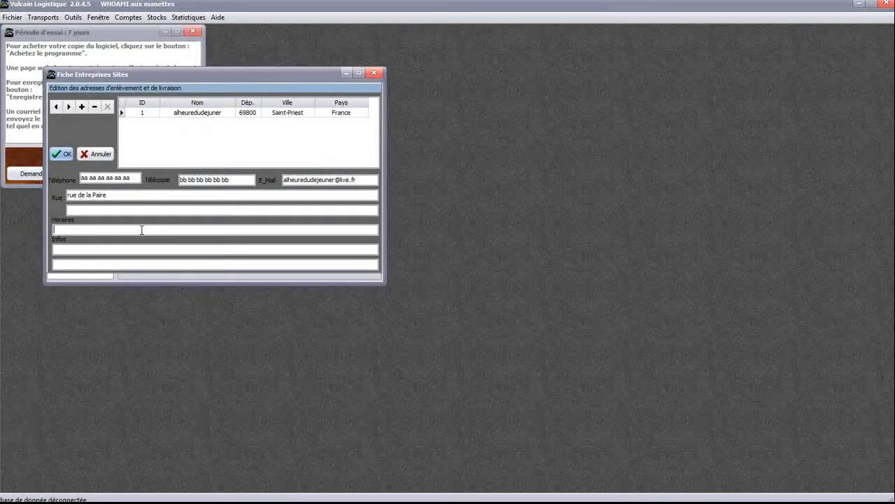
type("de")
type(" 8")
type("h à 12h")
type("c")
type("amion ")
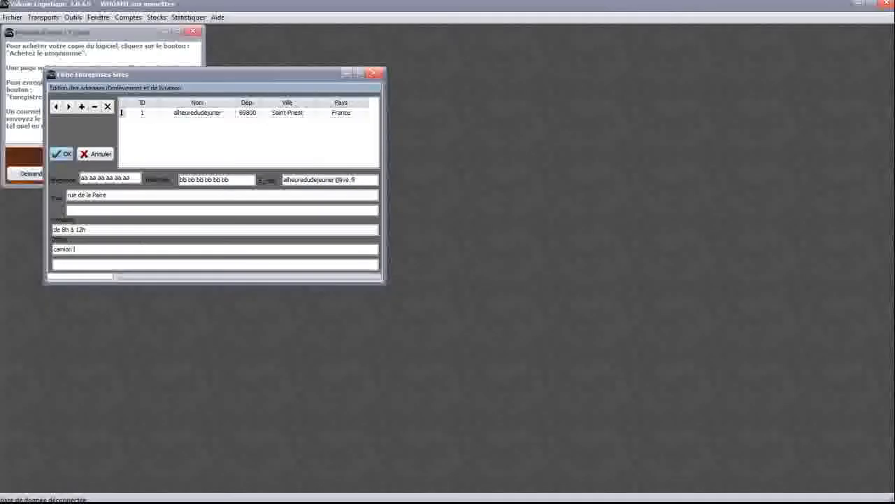
type("hayo")
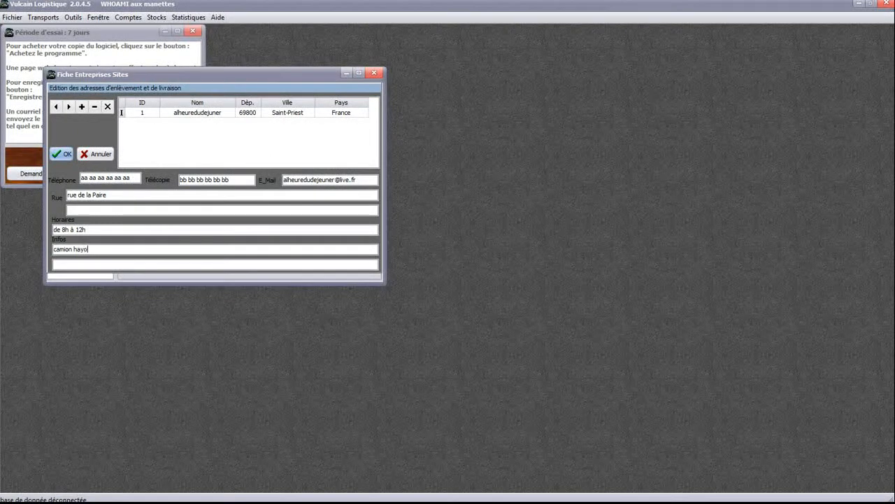
type("n + n")
type("ransape")
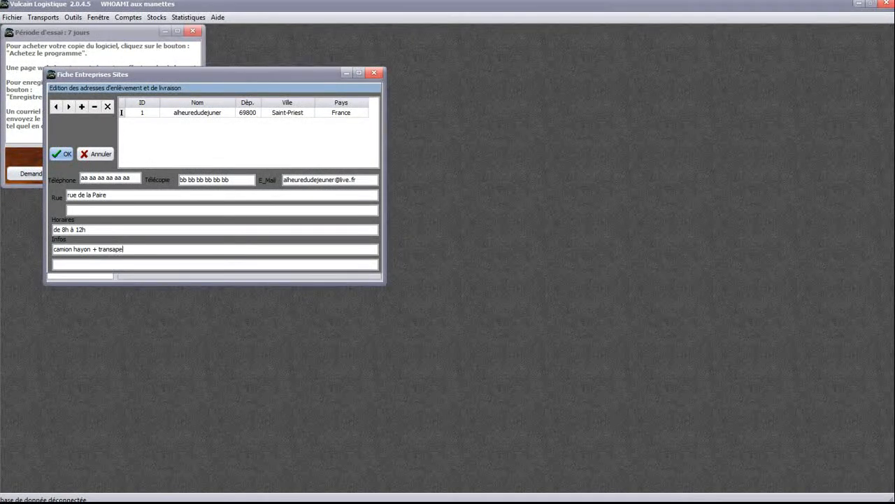
type("llet")
key("BackSpace")
key("BackSpace")
key("BackSpace")
type("palette")
left_click(62, 154)
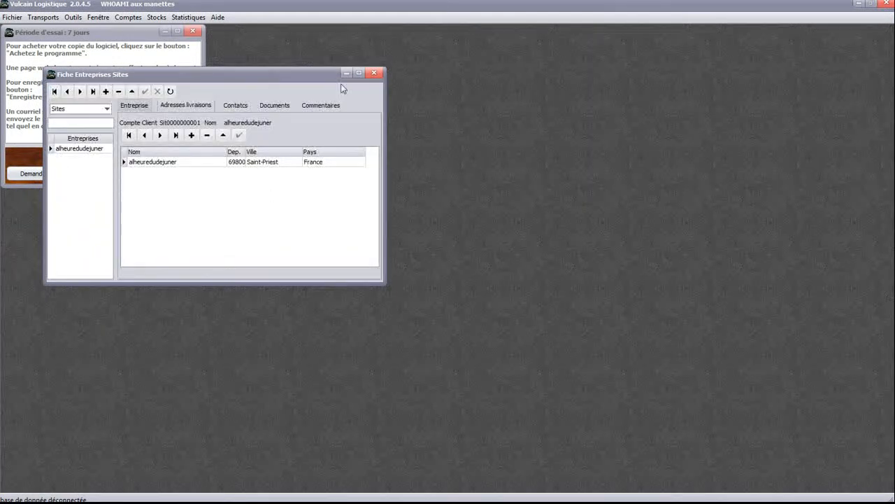
Close the site record, open Comptes > Utilisateurs and add a new user row
left_click(374, 75)
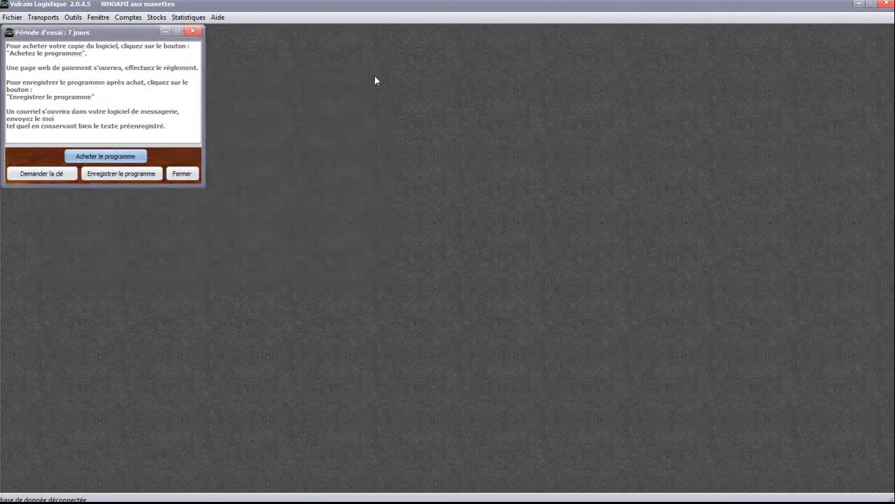
left_click(128, 17)
left_click(148, 82)
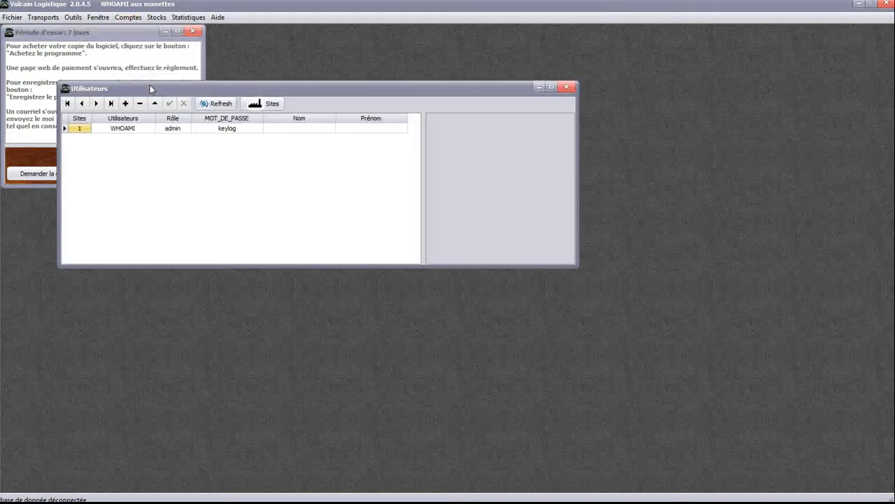
left_click(128, 105)
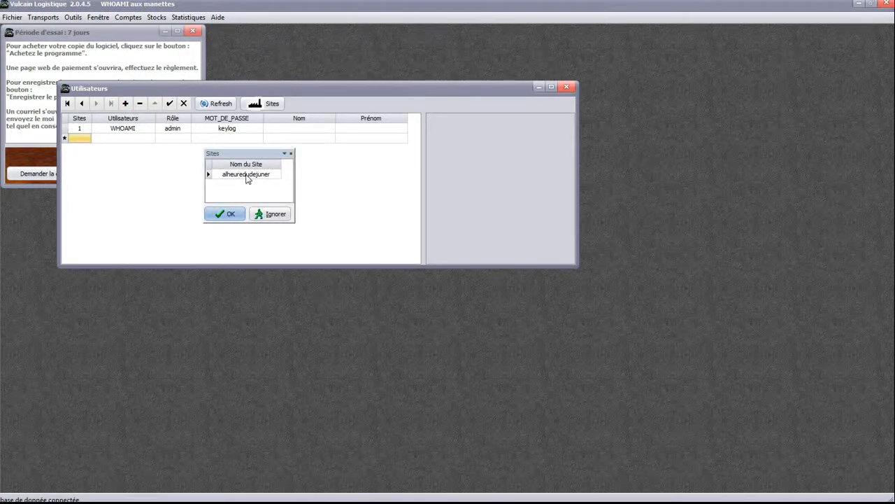
Check the site's delivery addresses in Comptes > Sites, close it, and skip the site choice
left_click(135, 19)
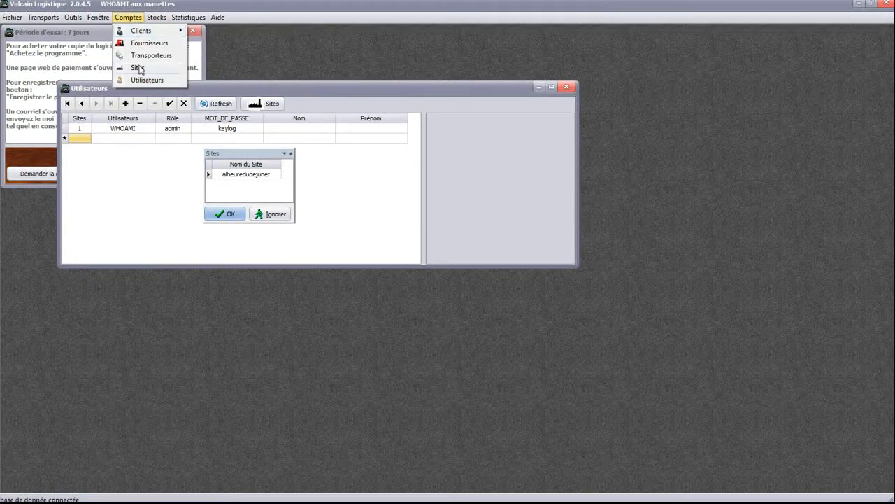
left_click(140, 69)
left_click_drag(181, 103, 461, 197)
left_click(485, 231)
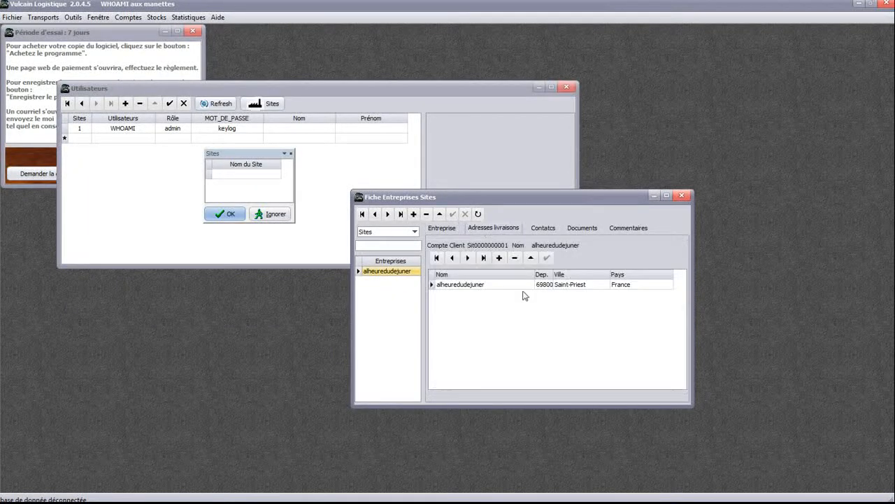
left_click(683, 196)
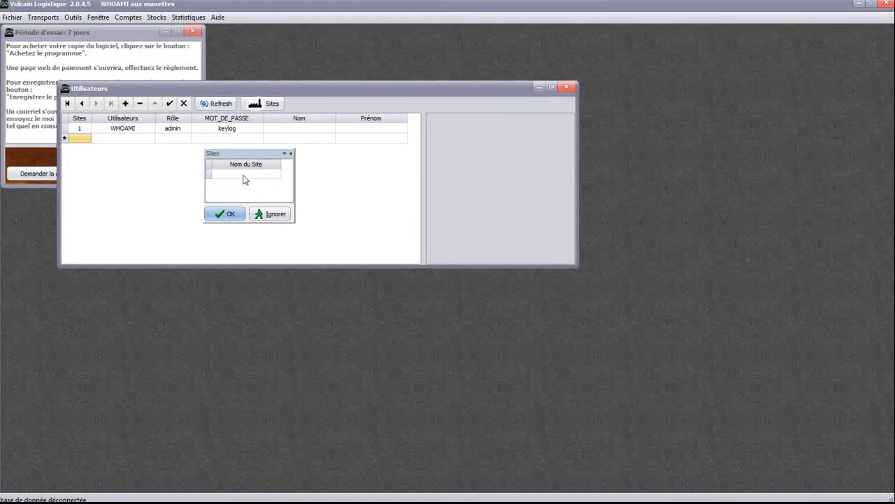
left_click(275, 214)
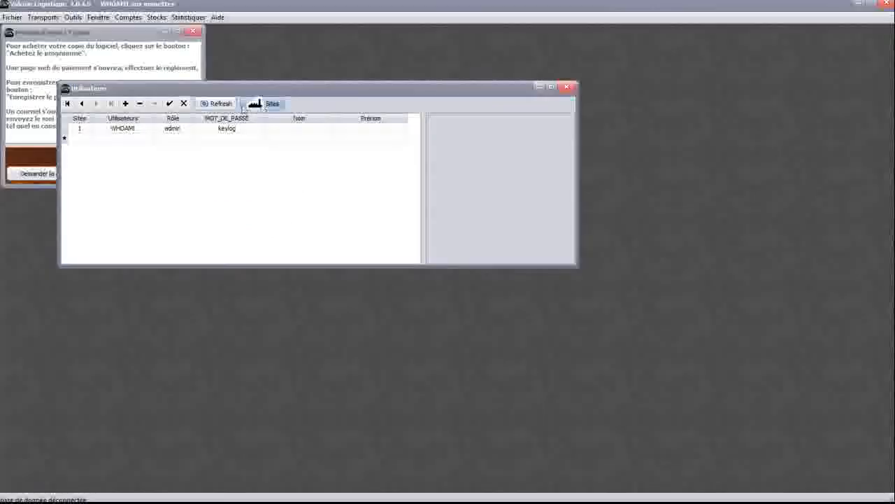
Add user 'andre' for site 1 with the admin role and a password
left_click(224, 130)
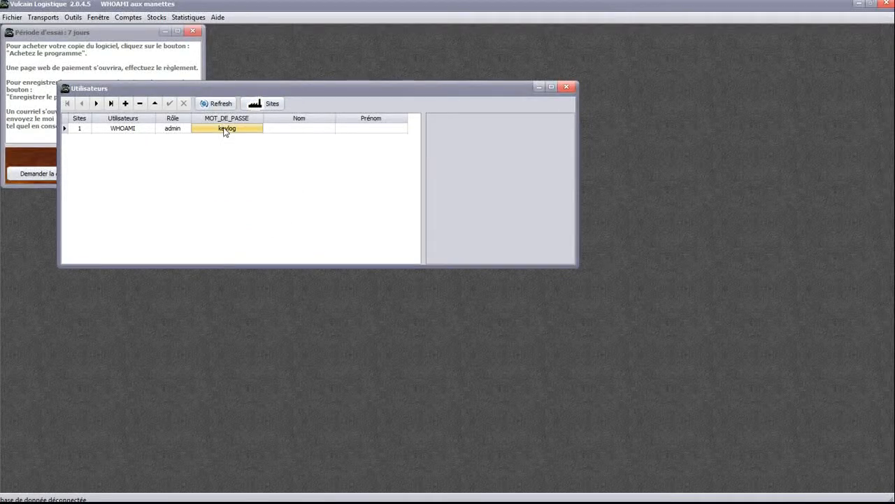
left_click(125, 102)
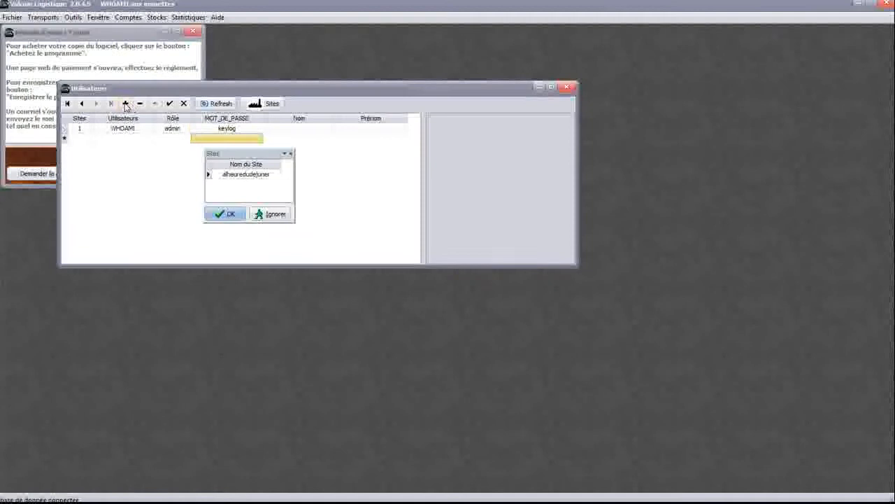
left_click(231, 214)
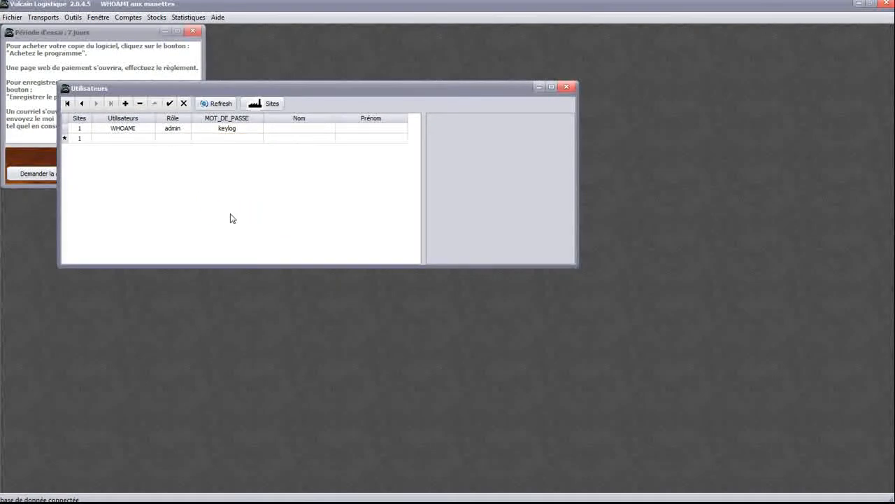
left_click(126, 138)
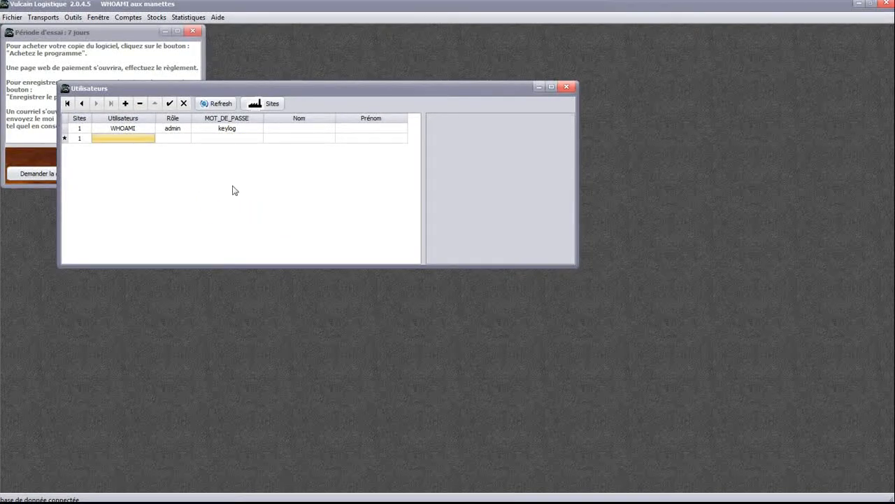
type("andre")
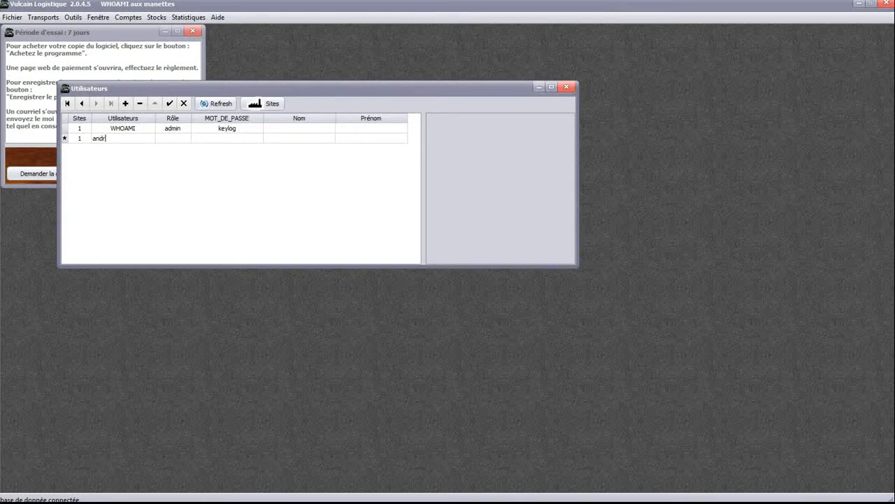
left_click(186, 144)
left_click(186, 140)
left_click(186, 148)
left_click(226, 139)
type("andre")
left_click(315, 138)
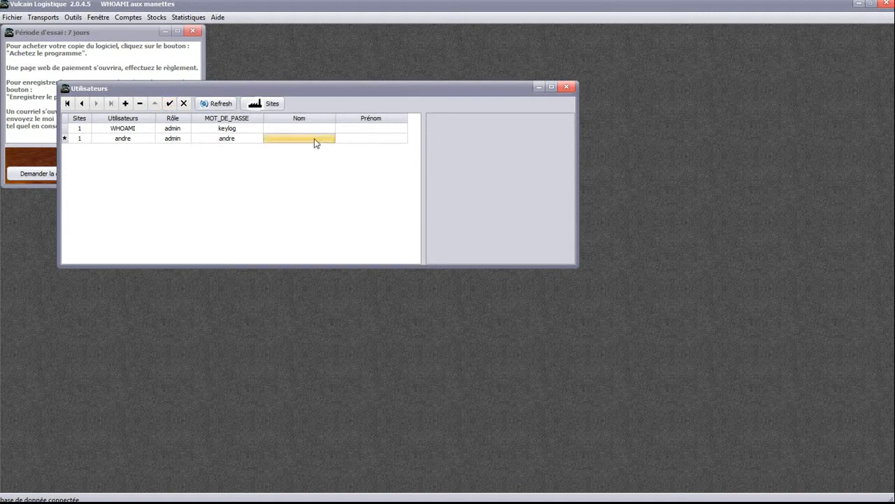
left_click(350, 142)
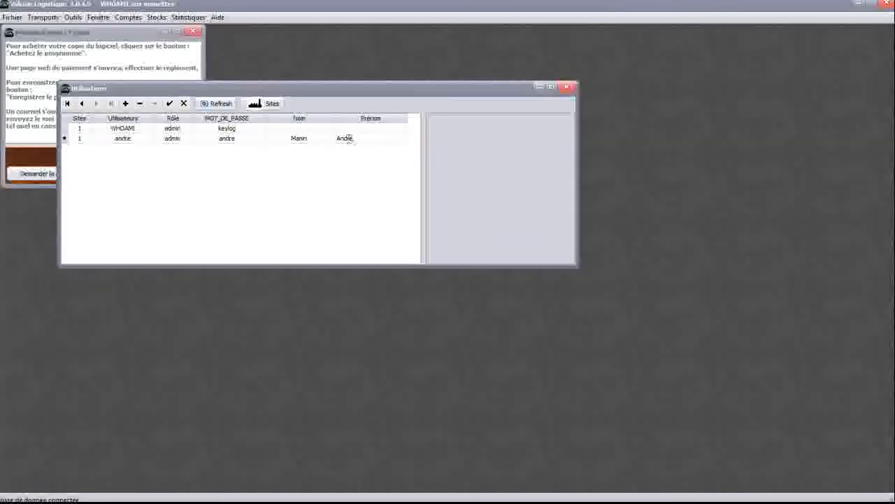
left_click(169, 105)
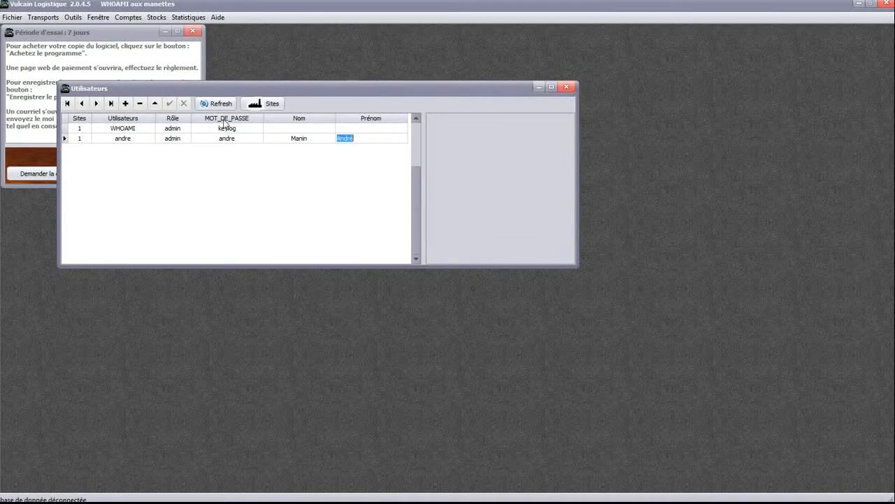
left_click(226, 128)
left_click(227, 138)
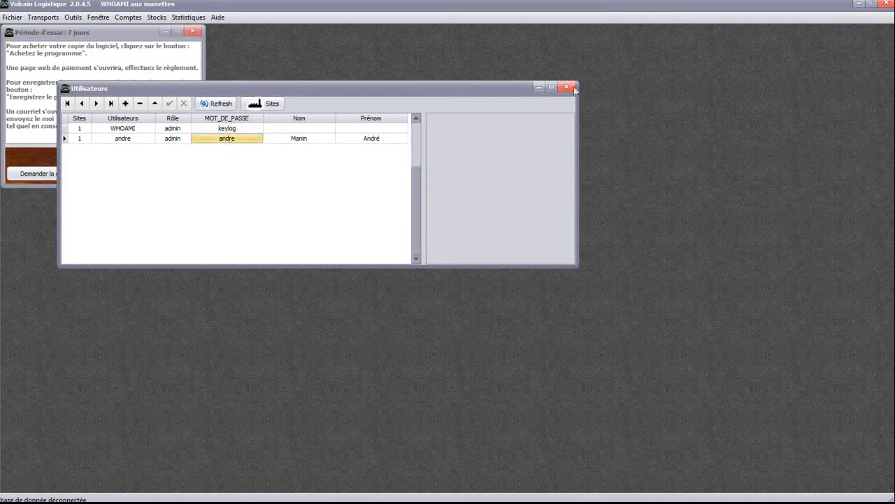
left_click(566, 87)
left_click(130, 17)
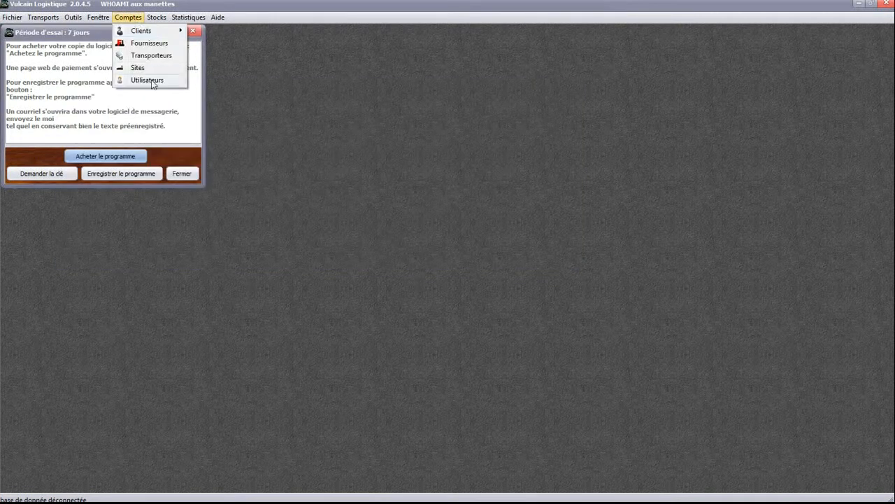
Reopen the Utilisateurs list and select the empty photo panel for andre
left_click(147, 80)
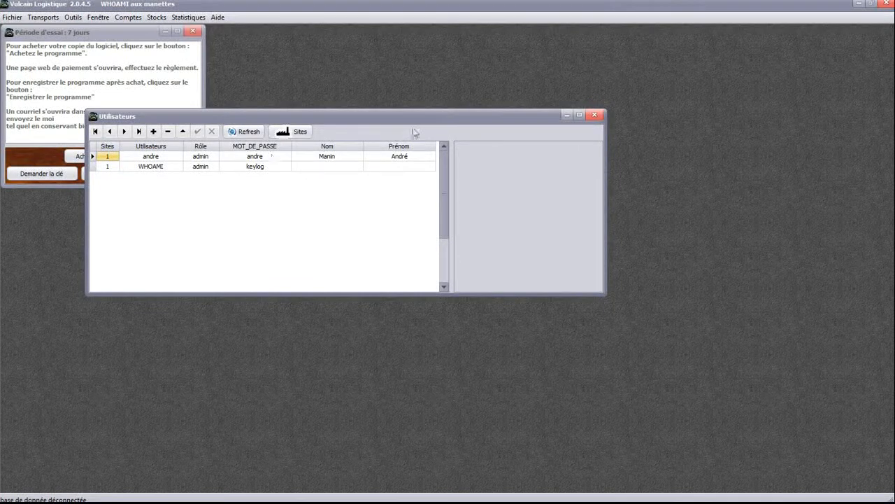
left_click(524, 212)
mouse_move(449, 502)
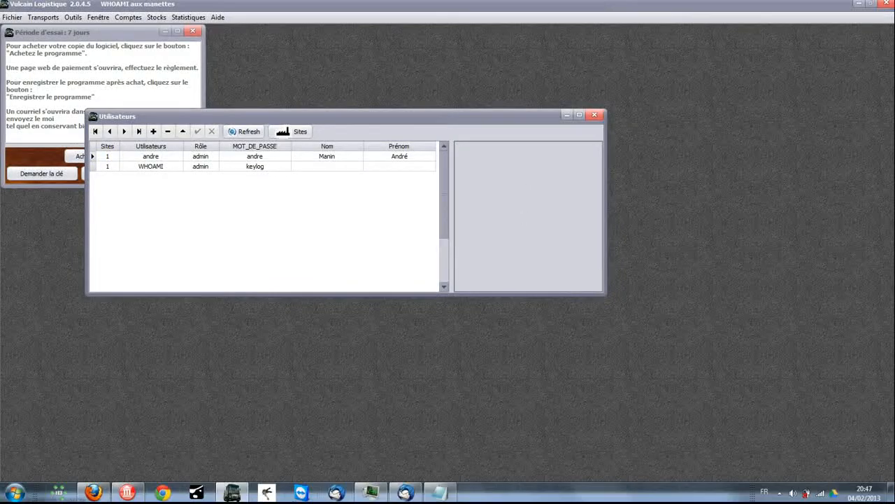
Copy the Achille Talon cartoon image from Firefox's Google Images results, then minimize Firefox
left_click(96, 492)
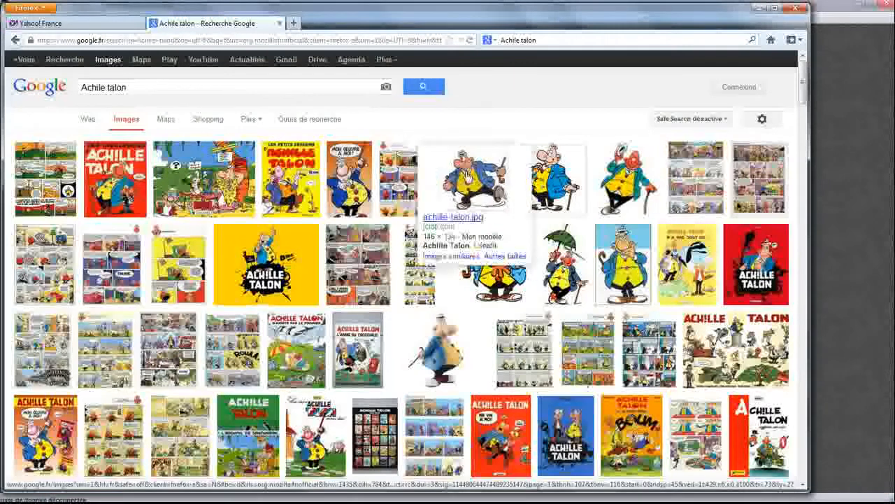
right_click(480, 175)
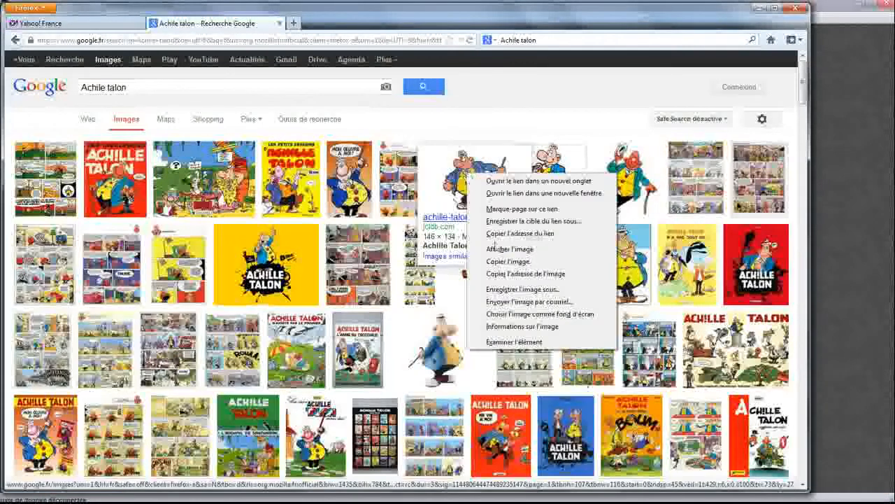
left_click(500, 264)
left_click(761, 8)
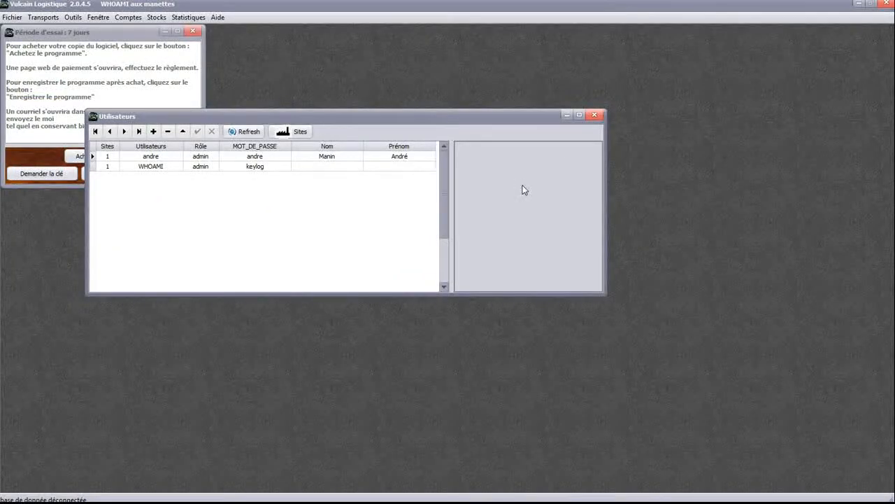
Paste the Achille Talon cartoon as andre's photo, skip the site choice, and save the record
key("ctrl+v")
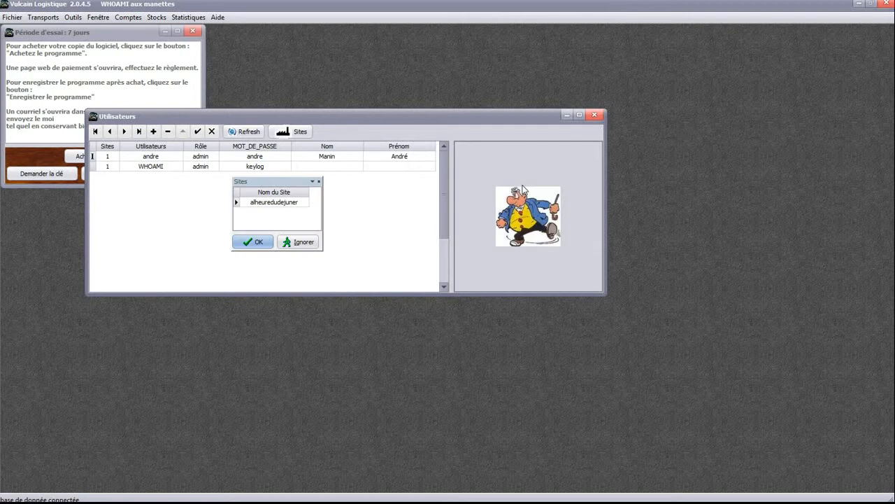
left_click(295, 242)
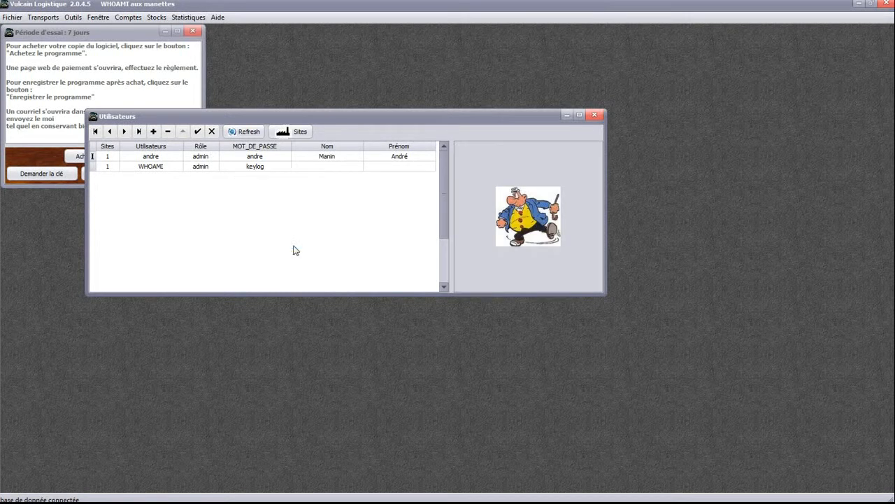
left_click(198, 132)
Switch between the WHOAMI and andre records to confirm the photo stuck, then close the users list
left_click(211, 167)
left_click(206, 158)
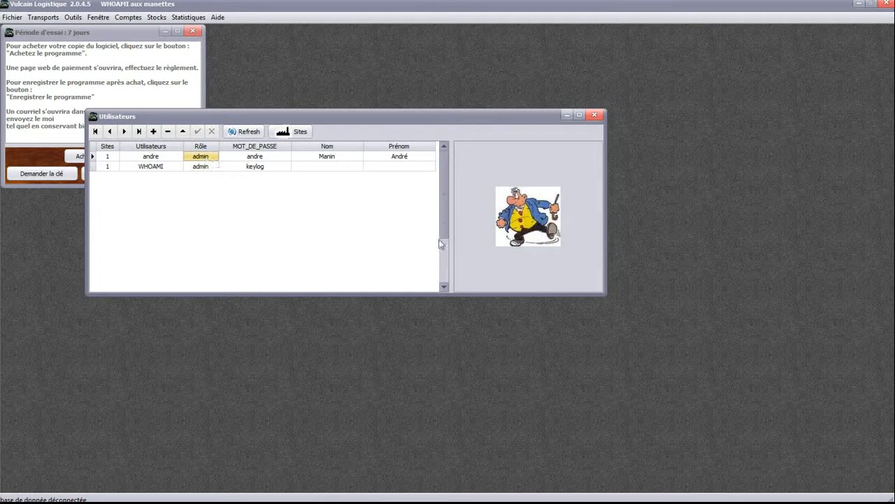
left_click(595, 114)
Review the company site record under Comptes > Sites, close it, and exit Vulcain Logistique
left_click(128, 17)
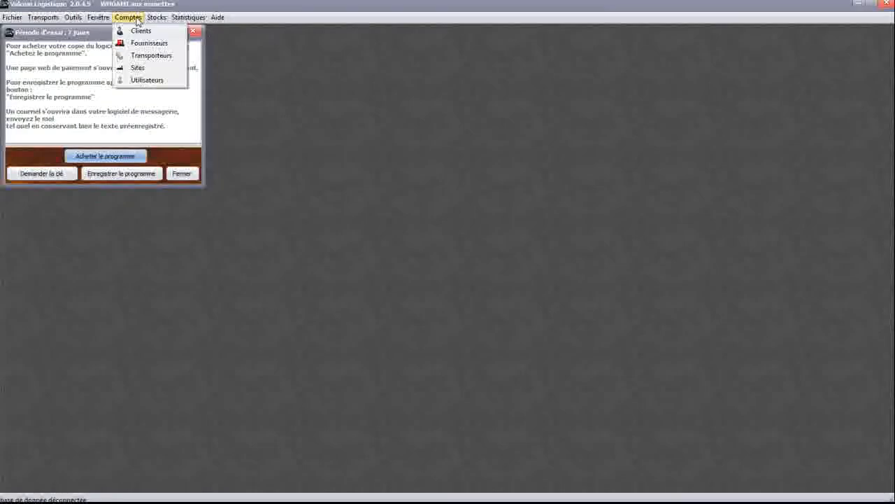
left_click(138, 68)
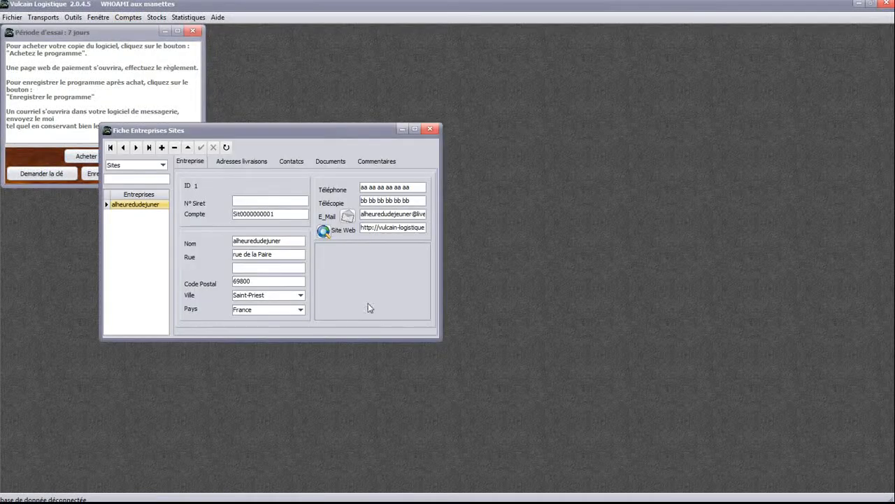
left_click(368, 304)
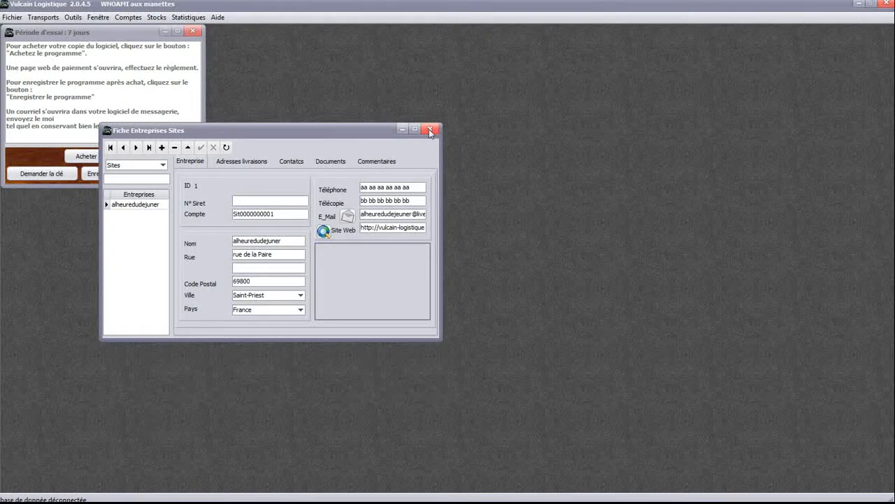
left_click(430, 129)
left_click(885, 4)
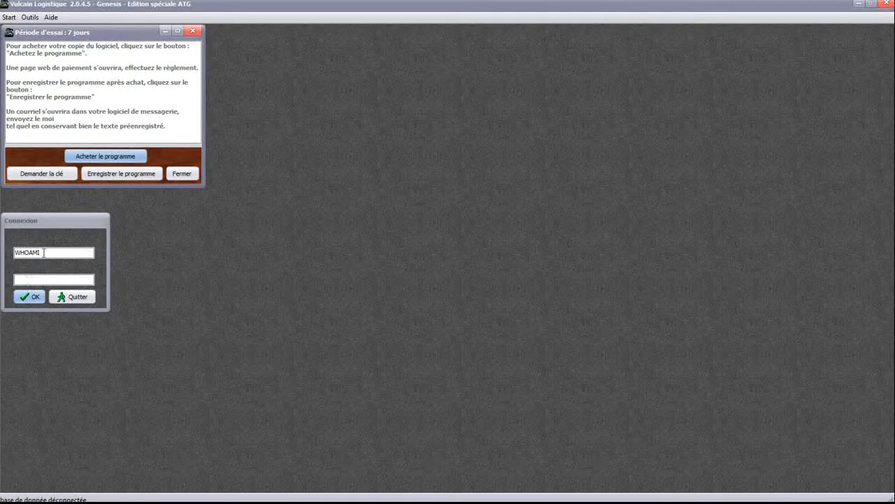
Log in to the Connexion box as user andre with his password
type("andre")
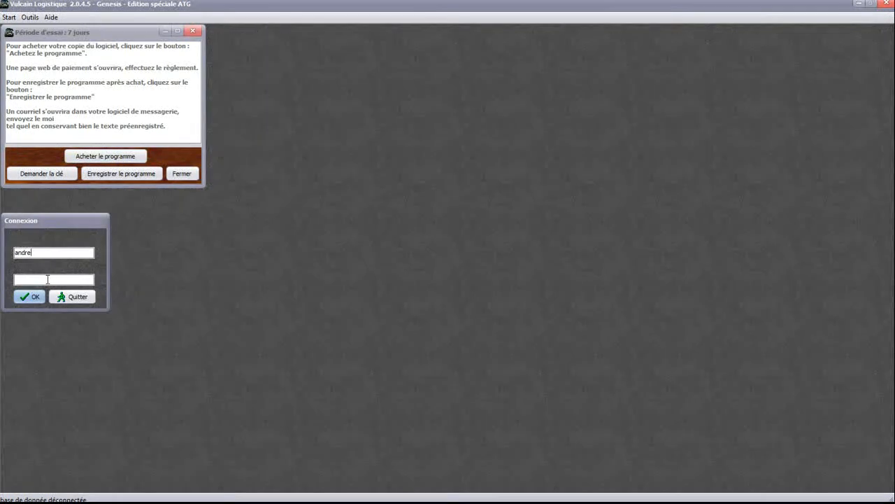
type("*")
type("**")
left_click(38, 296)
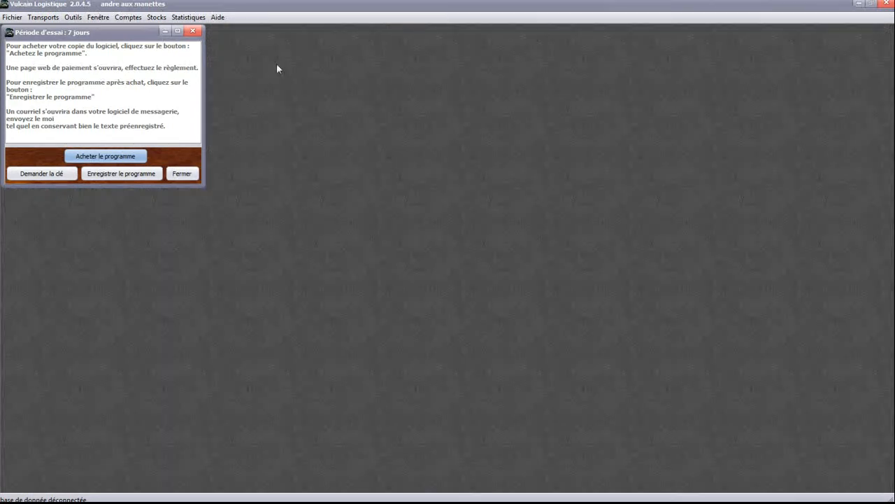
Move the Période d'essai notice toward the centre, then back near the left edge
left_click_drag(124, 32, 203, 64)
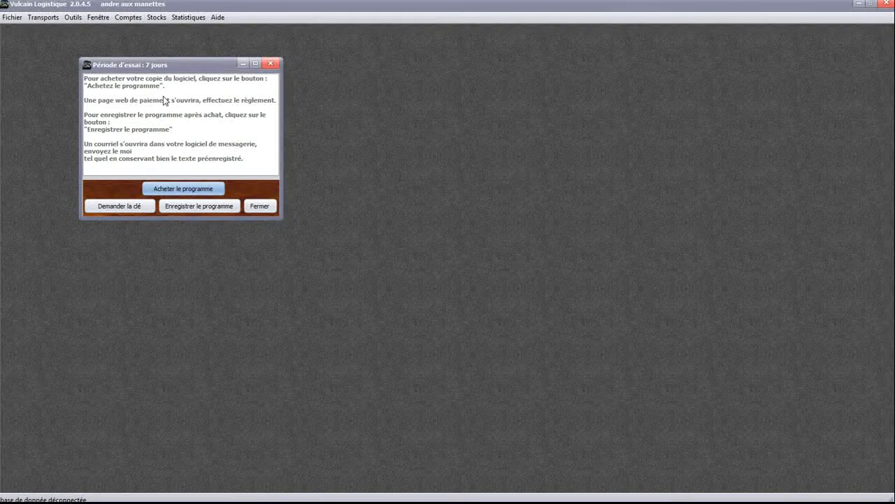
left_click_drag(140, 56, 83, 48)
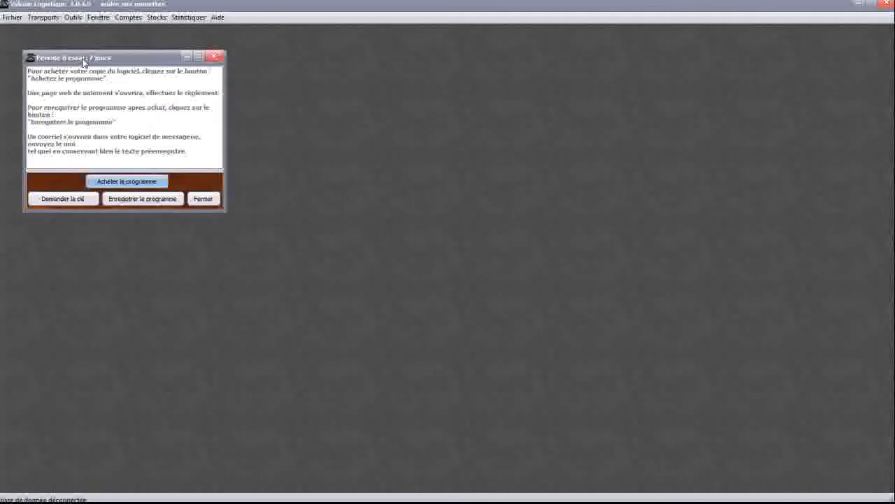